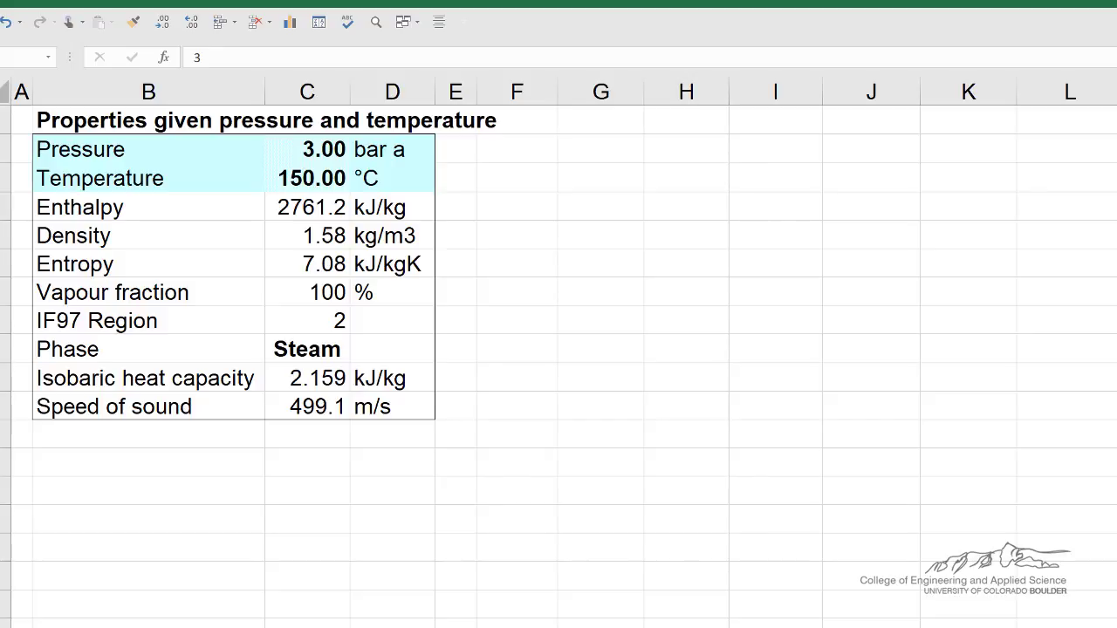
- Set the pressure input in the properties block to 4 bar a
click(307, 149)
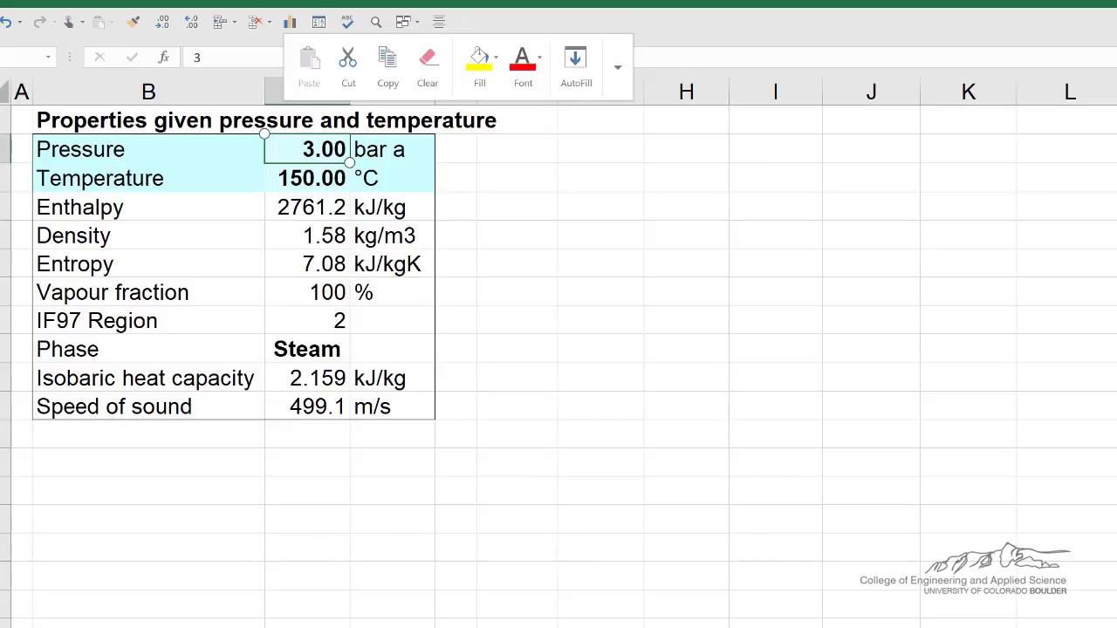
text(4)
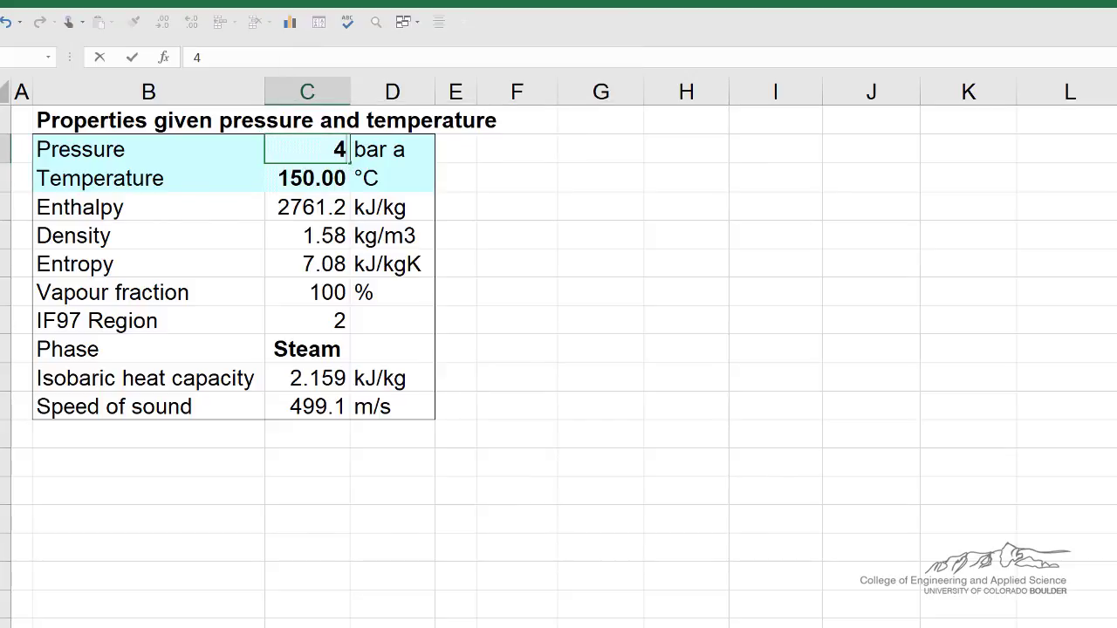
key(Return)
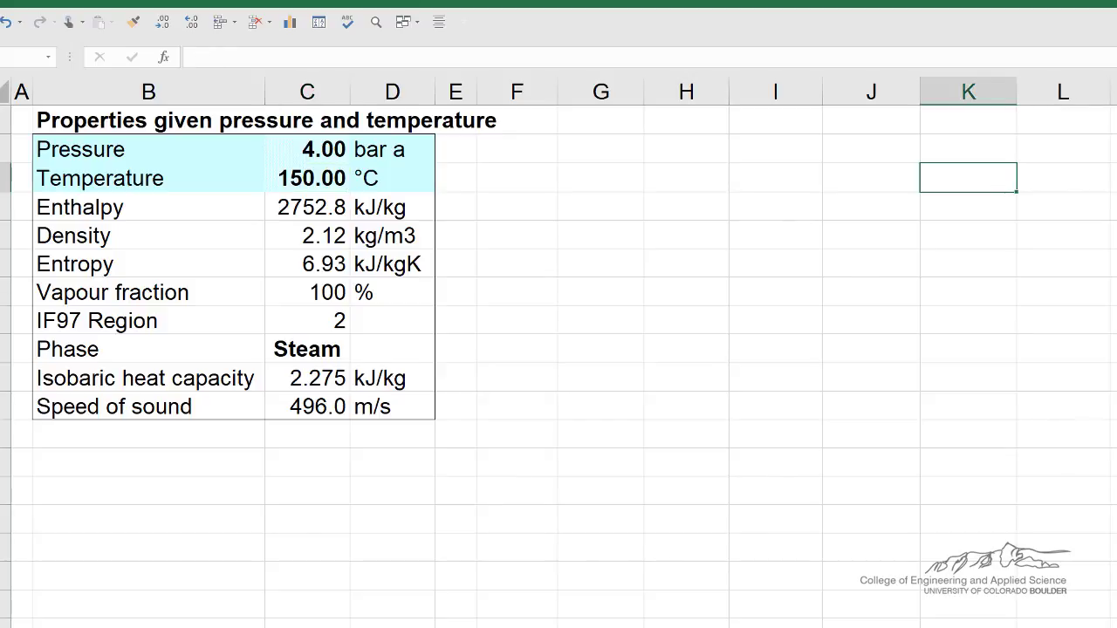
- Link the corner cell of the pressure–temperature grid, F20, to the calculated enthalpy with =C22
drag(600, 177, 1063, 177)
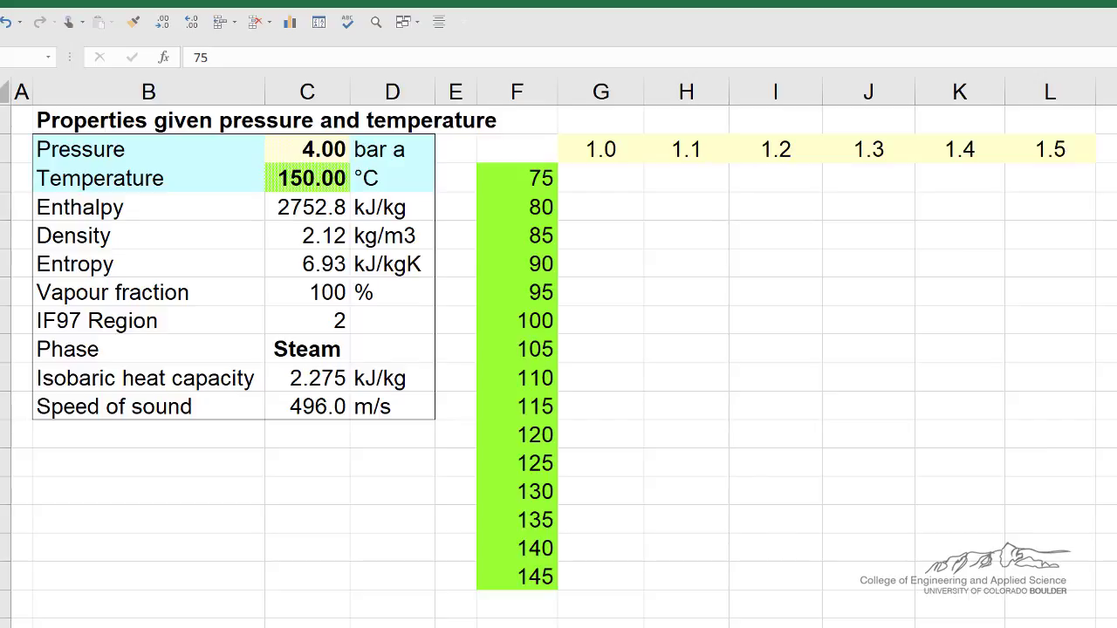
click(517, 149)
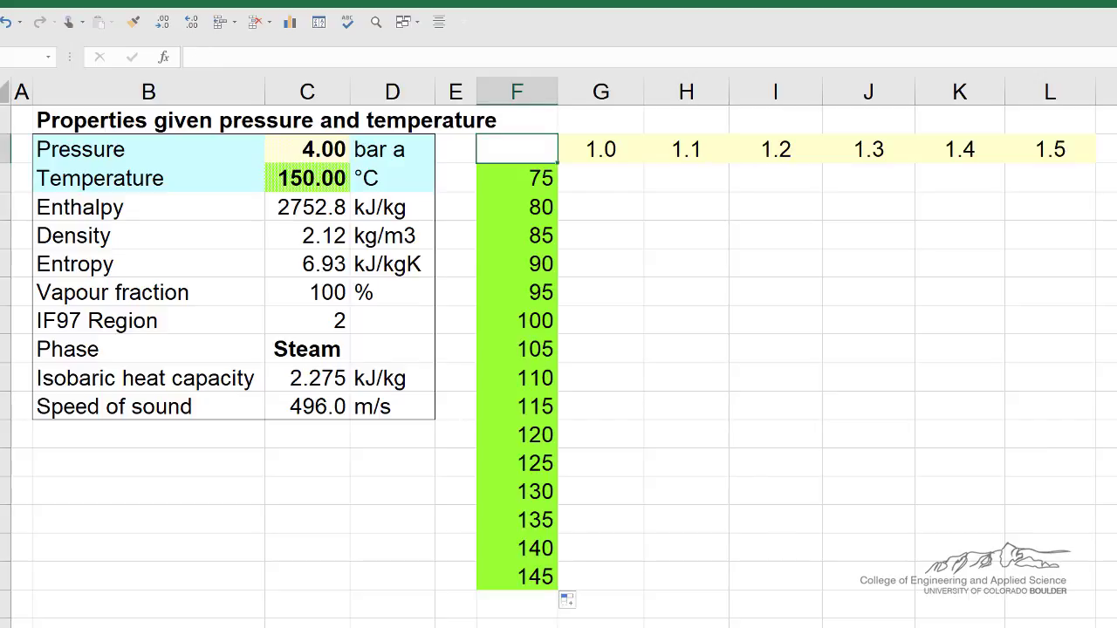
text(=)
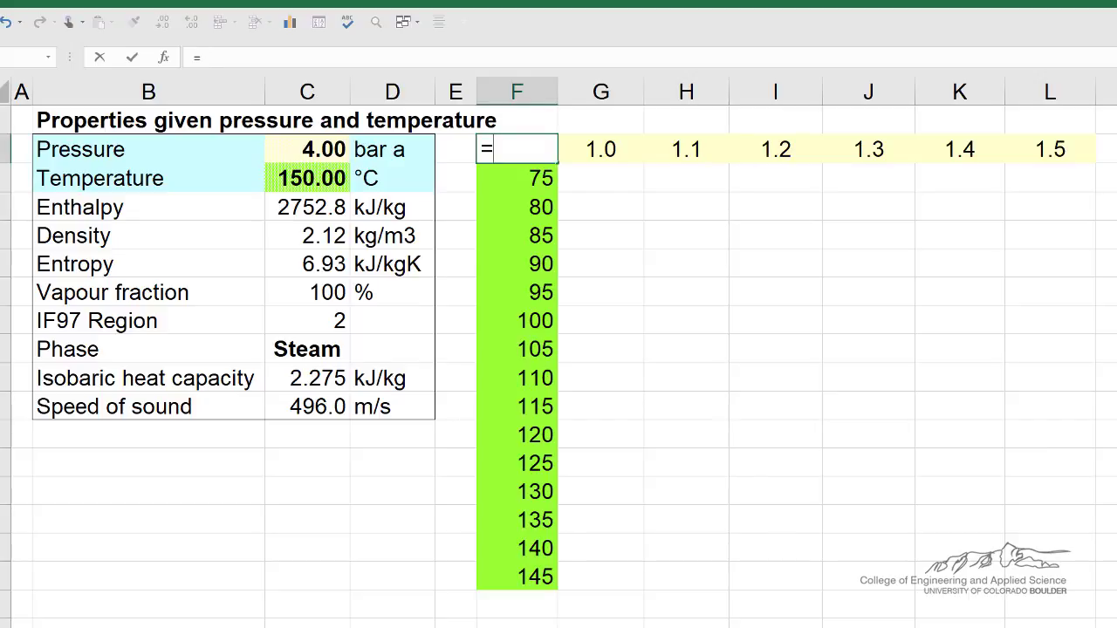
click(307, 207)
key(Return)
key(Return)
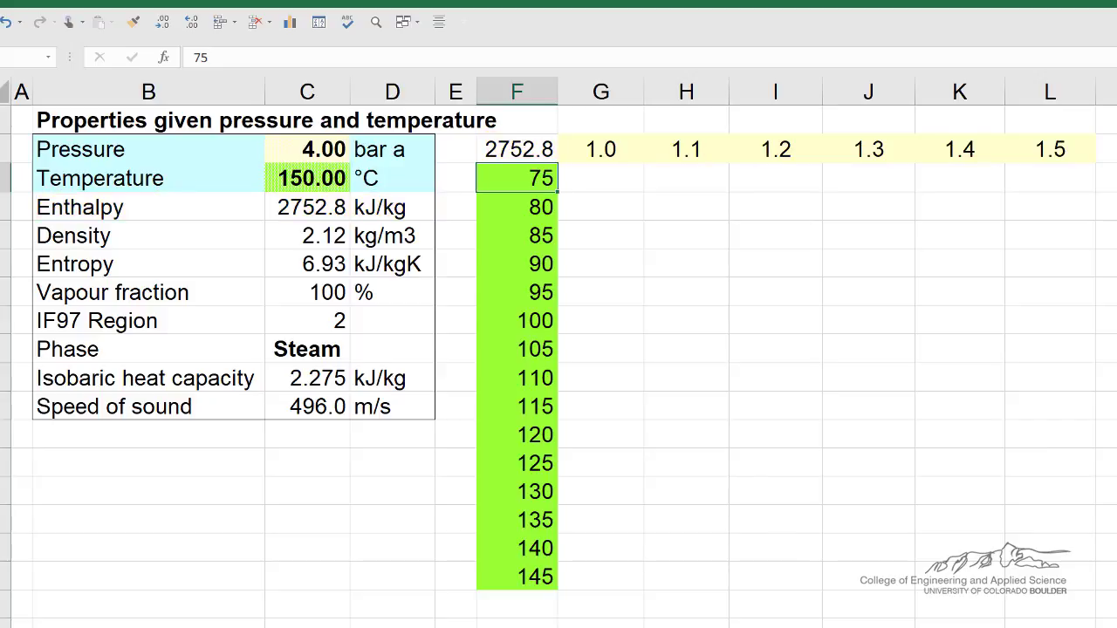
- Set the pressure input to 7 bar a and check the formulas in the enthalpy cell and the grid's corner cell
click(307, 149)
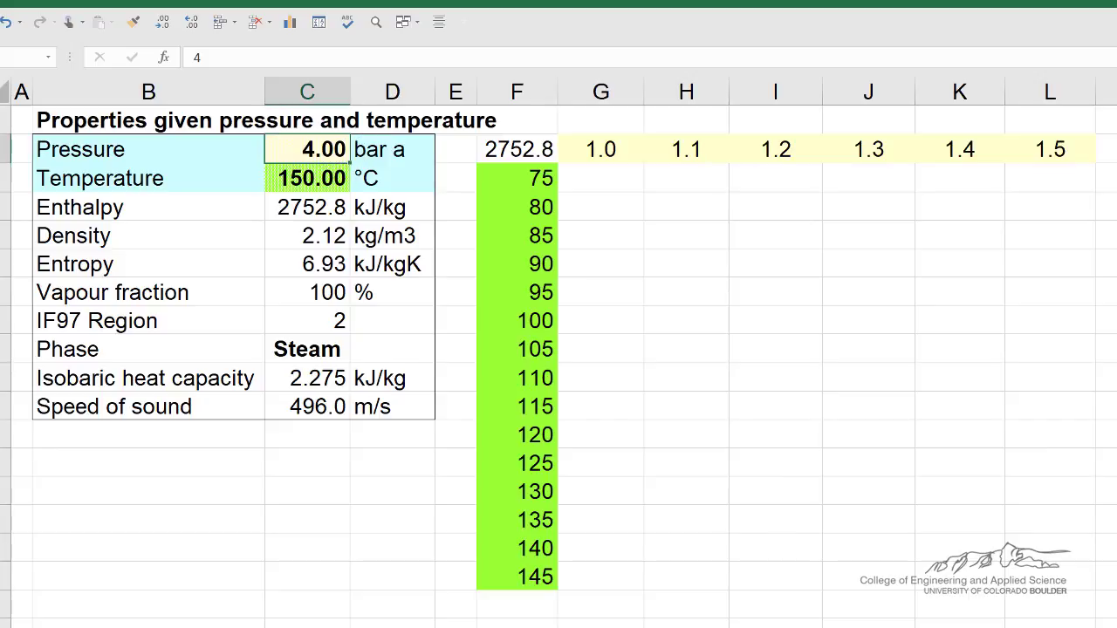
text(7)
key(Return)
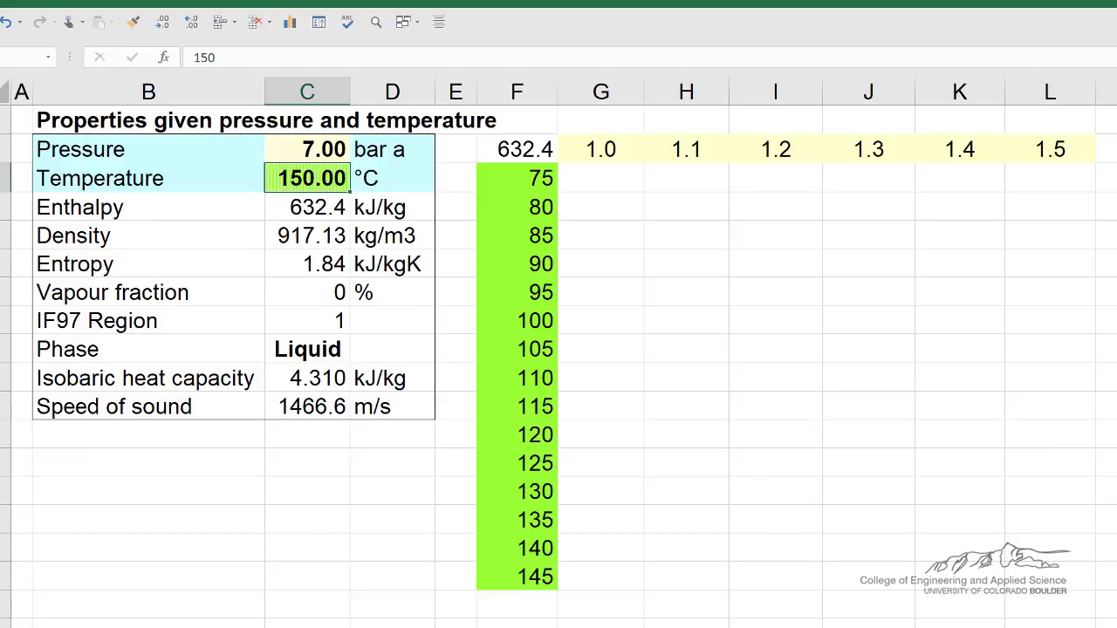
click(307, 207)
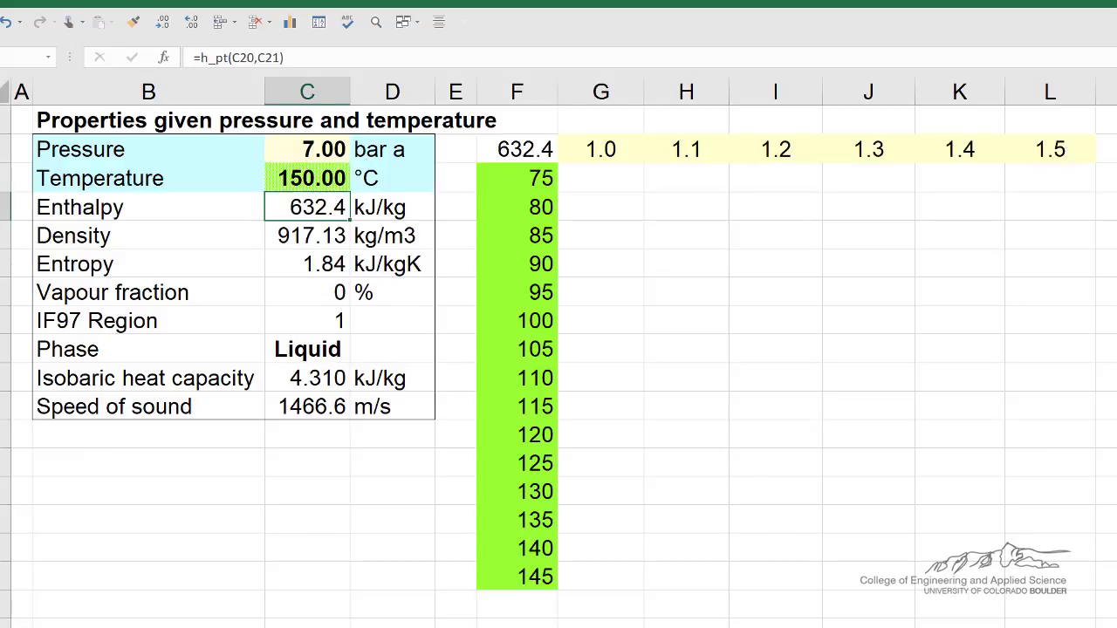
click(517, 149)
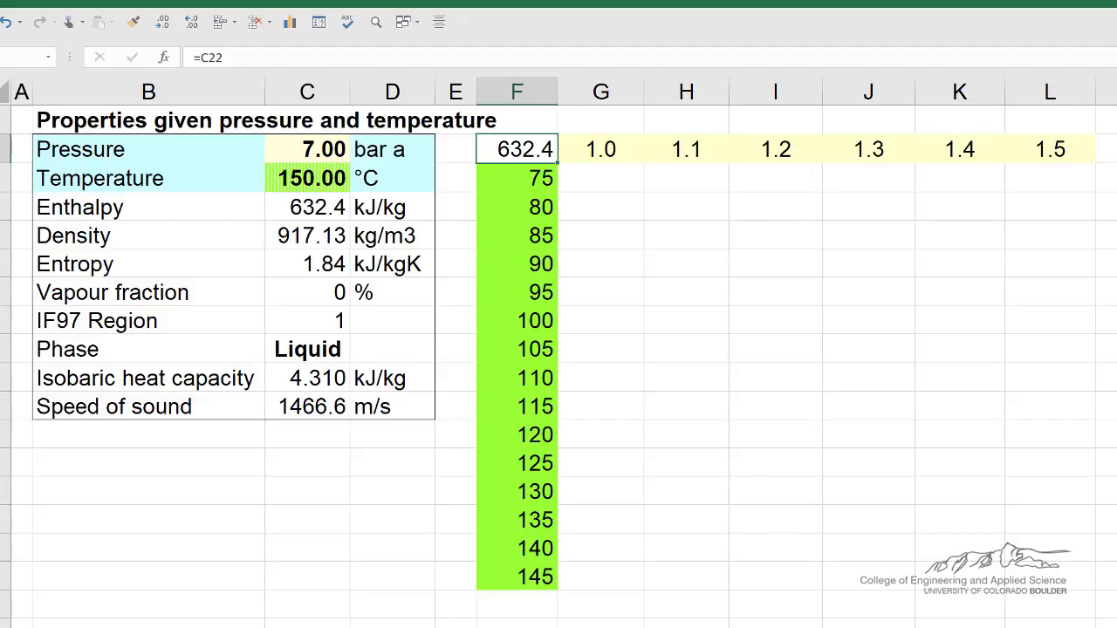
drag(600, 178, 1049, 577)
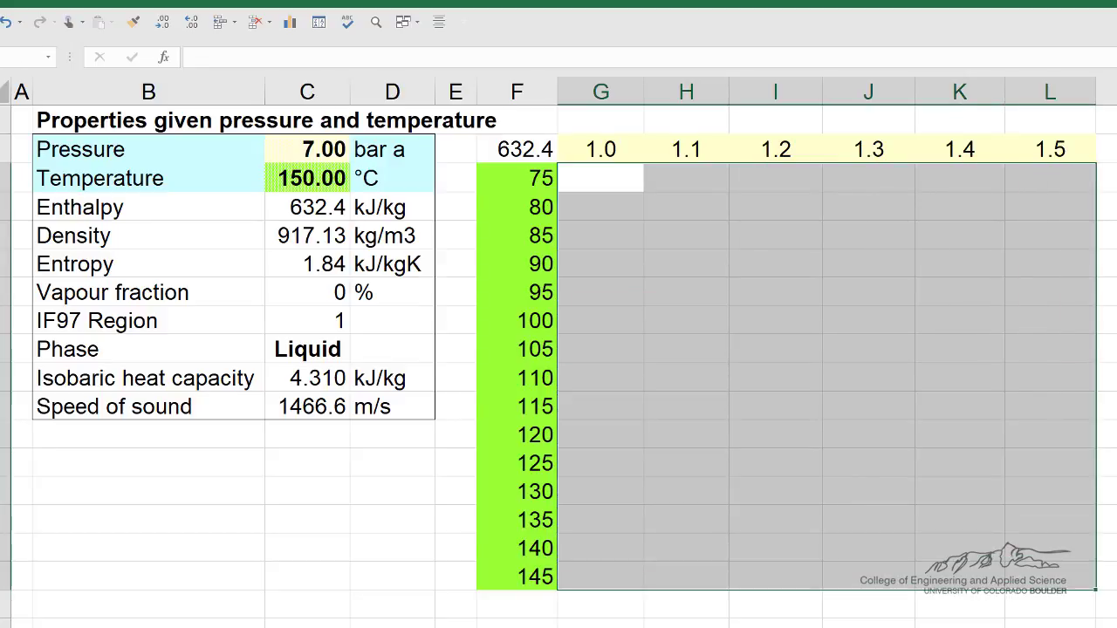
click(685, 150)
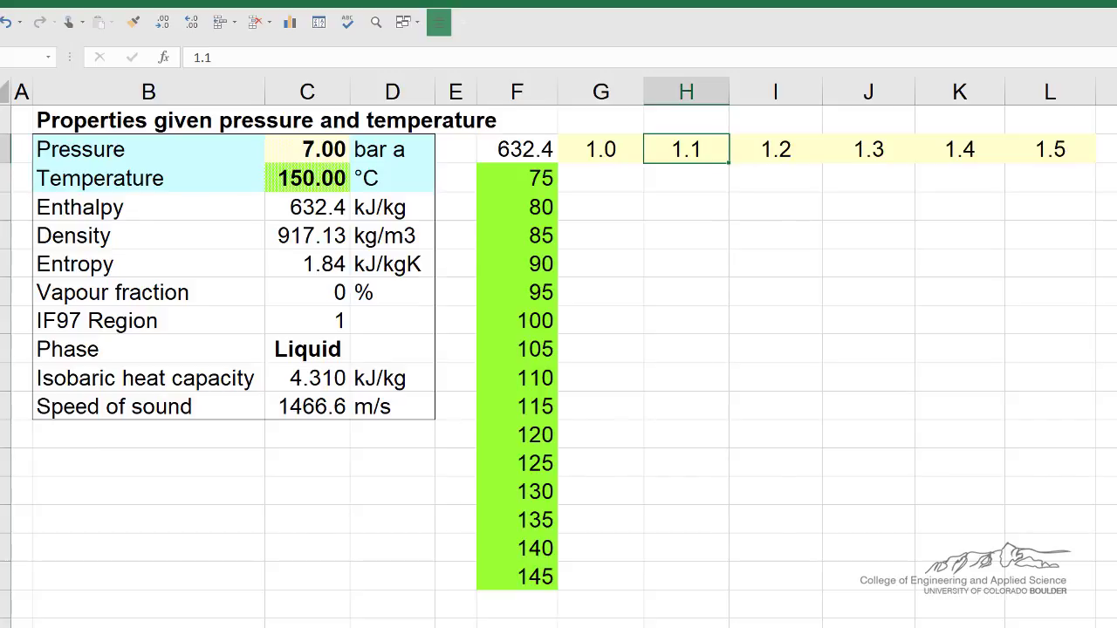
click(686, 293)
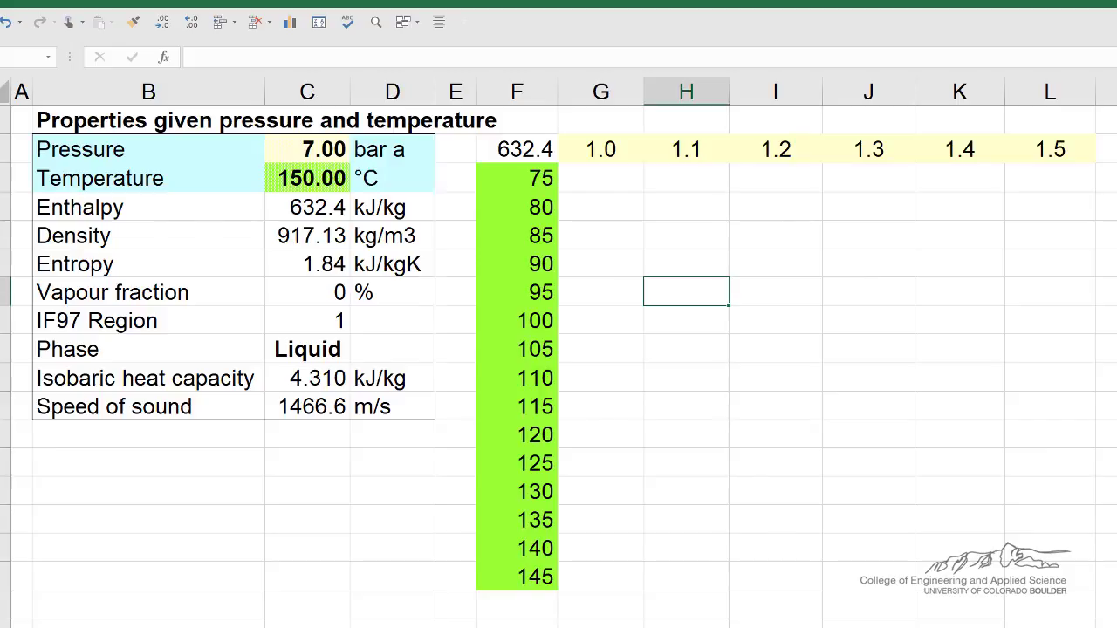
click(516, 149)
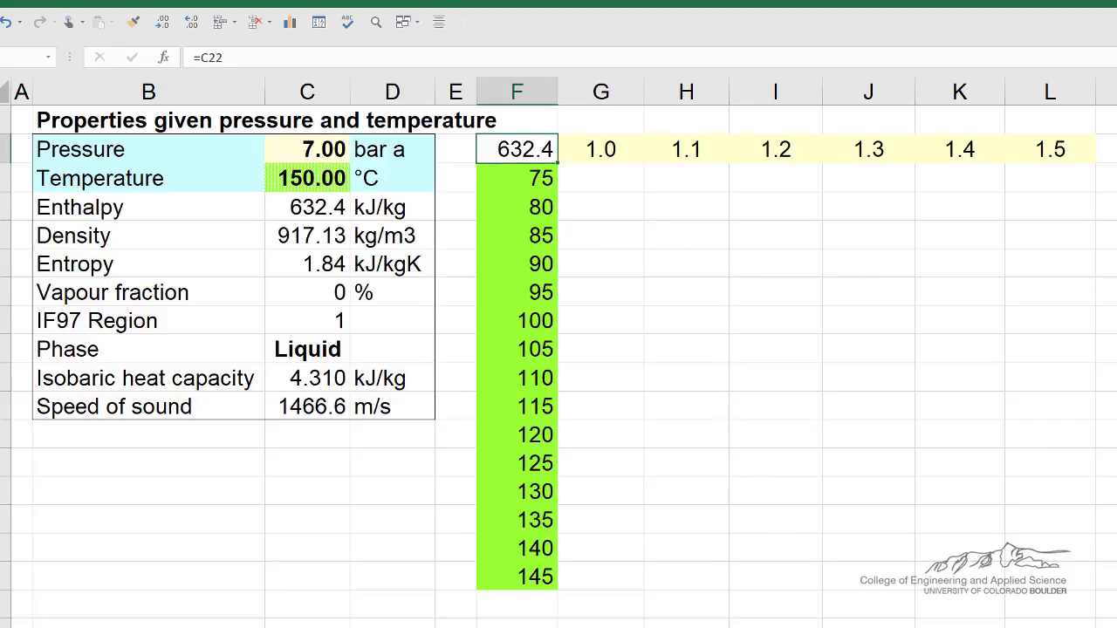
- Start a What-If data table on the range F20:L35 and move its dialog clear of the properties block
drag(517, 149, 1049, 577)
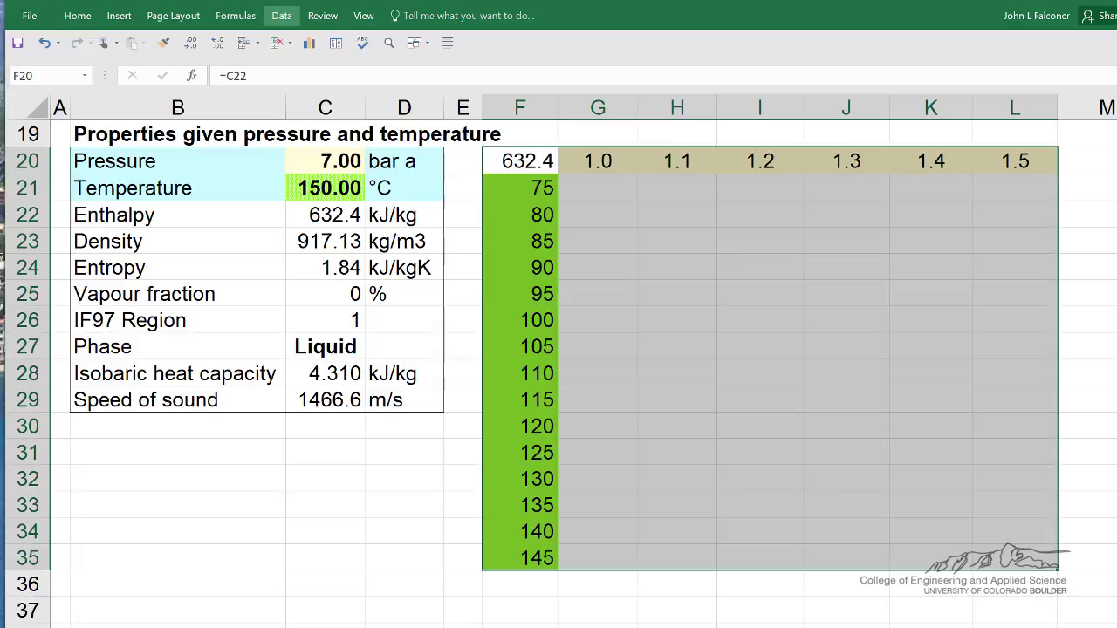
click(281, 15)
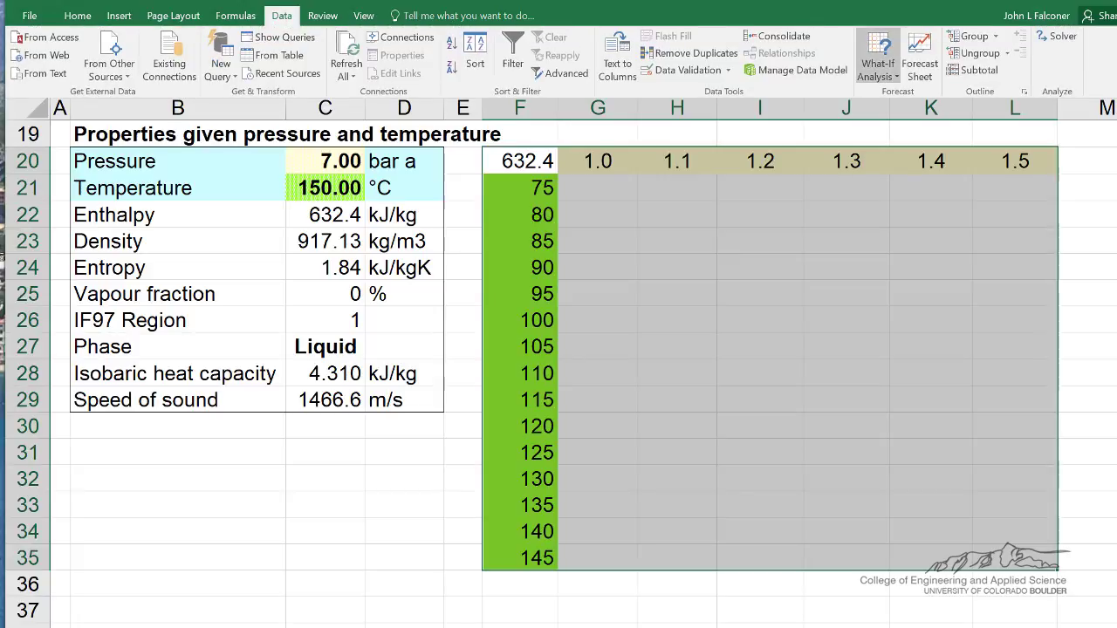
click(876, 66)
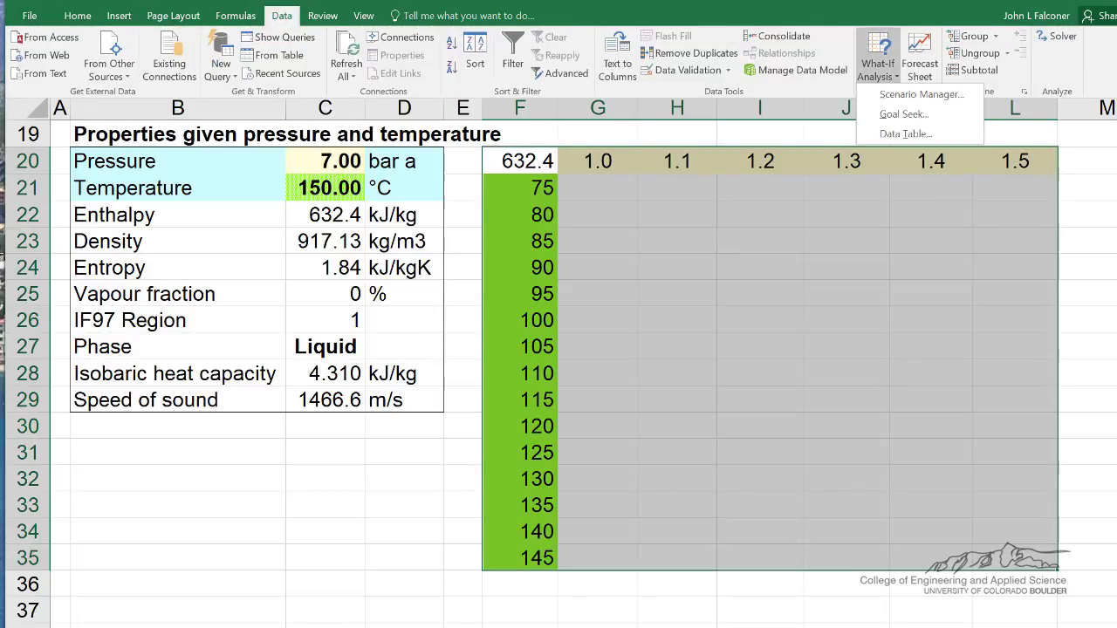
click(906, 133)
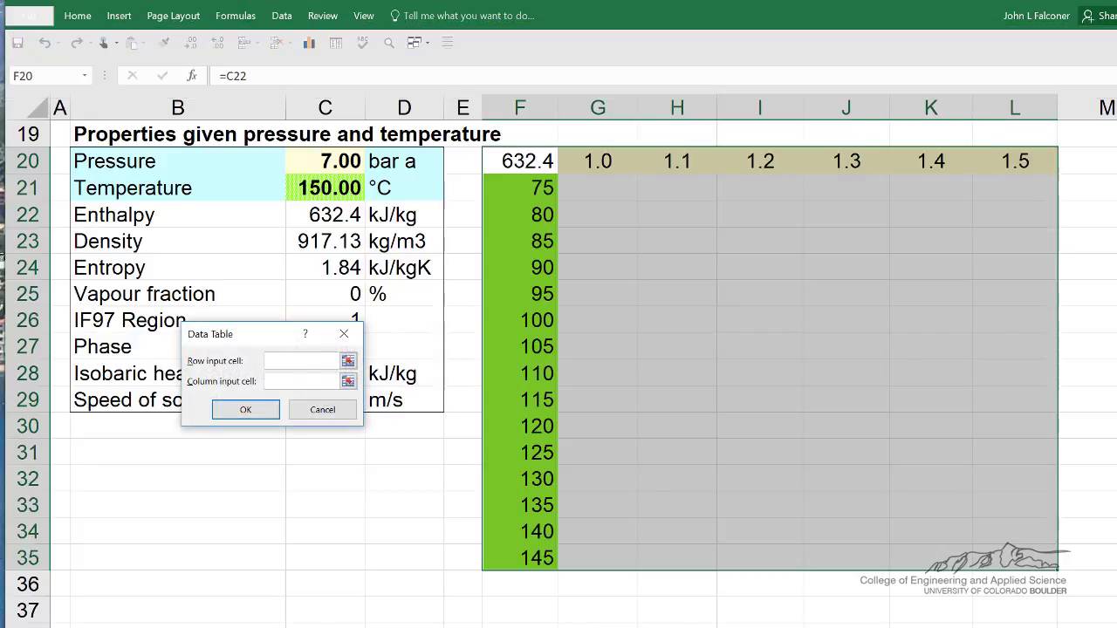
drag(272, 339, 294, 442)
- Assign pressure cell C20 as the row input and temperature cell C21 as the column input, and generate the data table
click(326, 162)
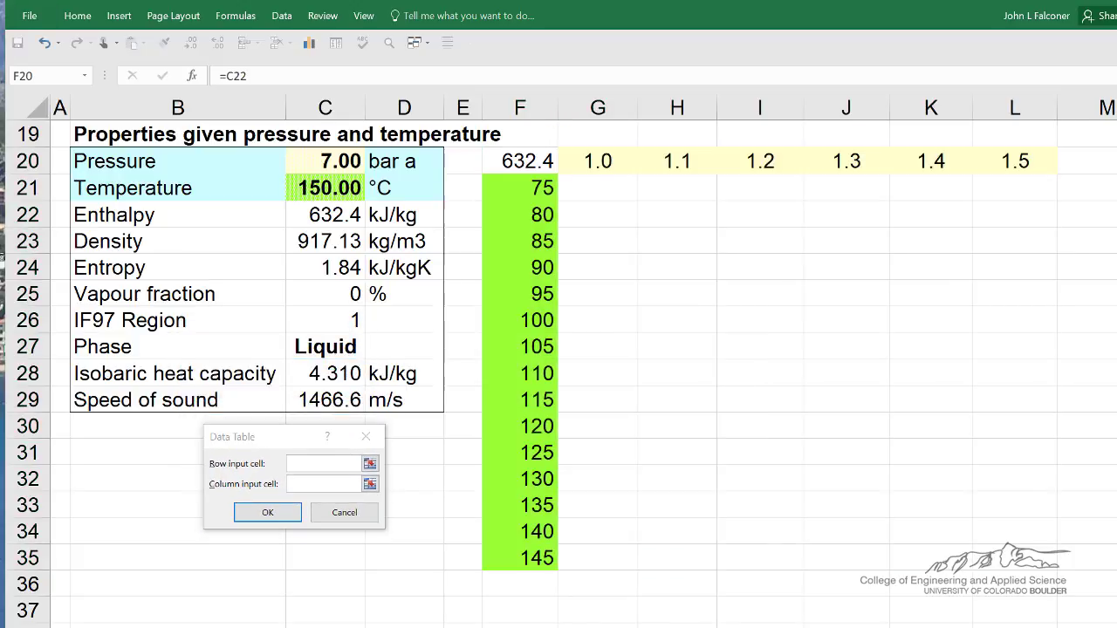
click(370, 464)
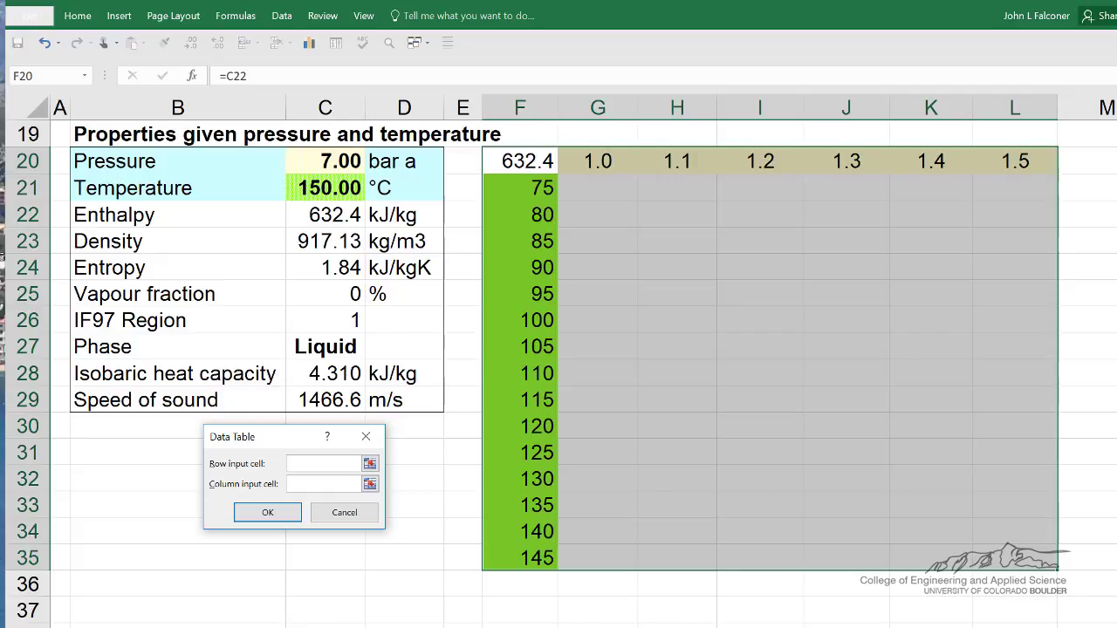
click(328, 162)
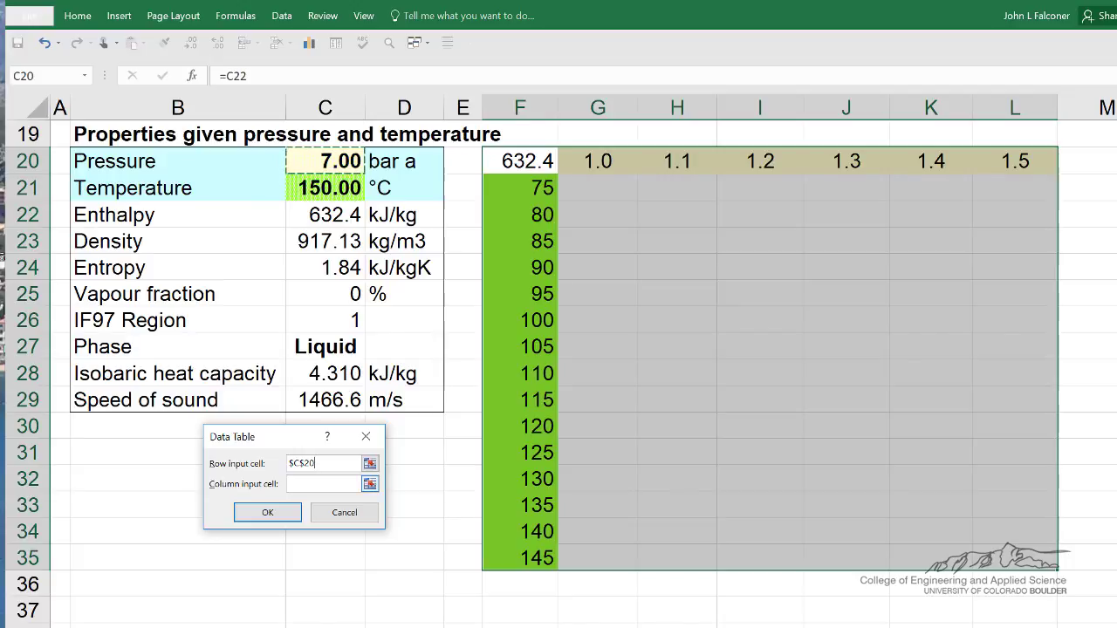
click(370, 483)
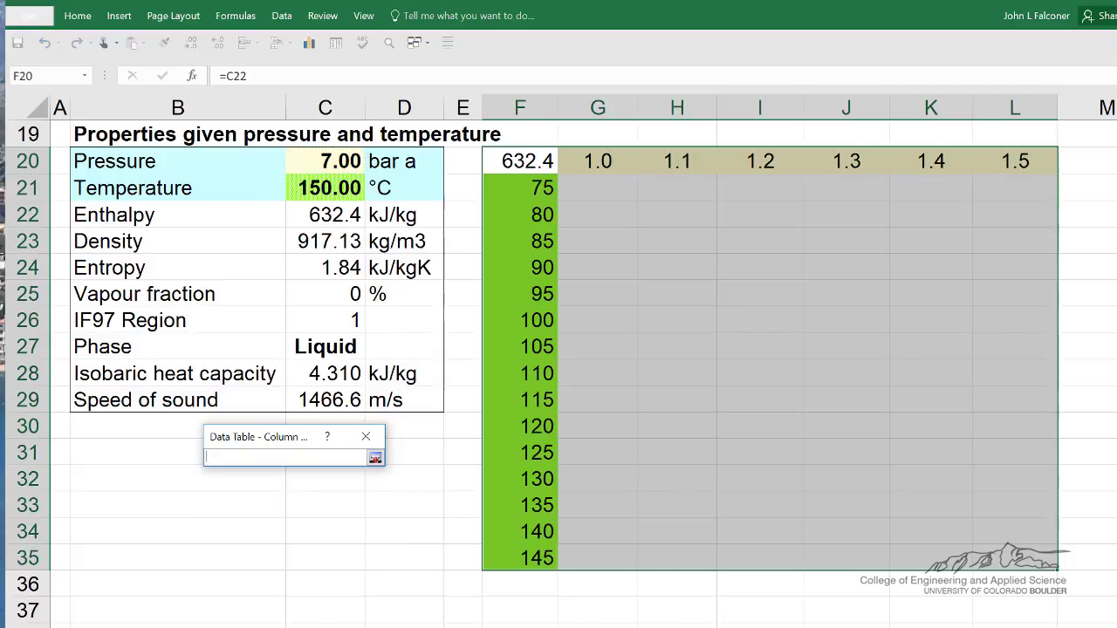
click(324, 187)
click(375, 457)
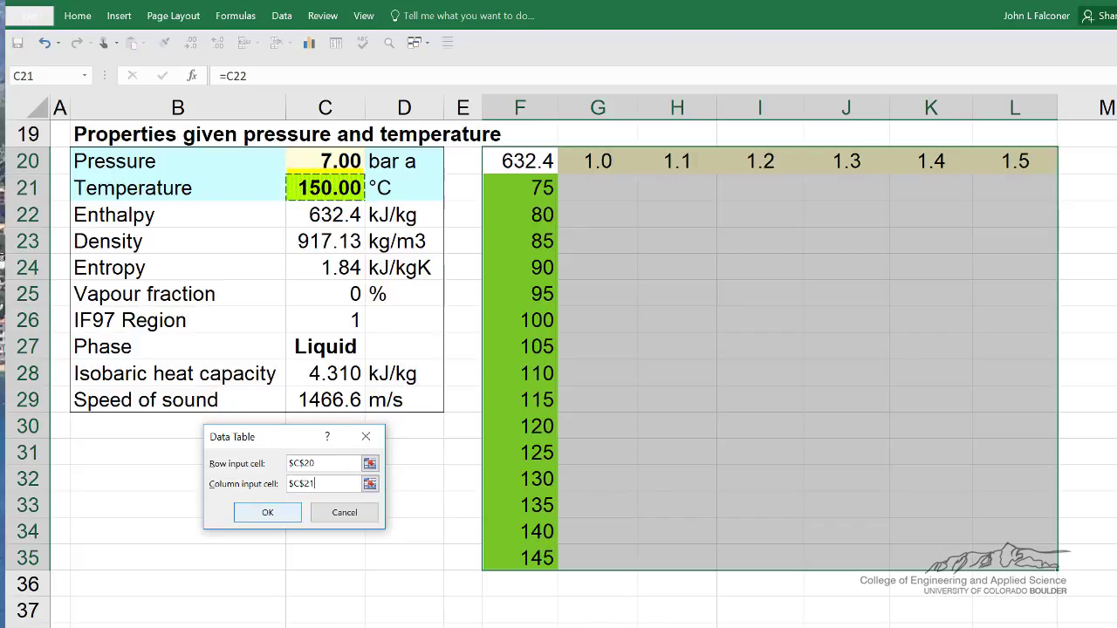
click(267, 512)
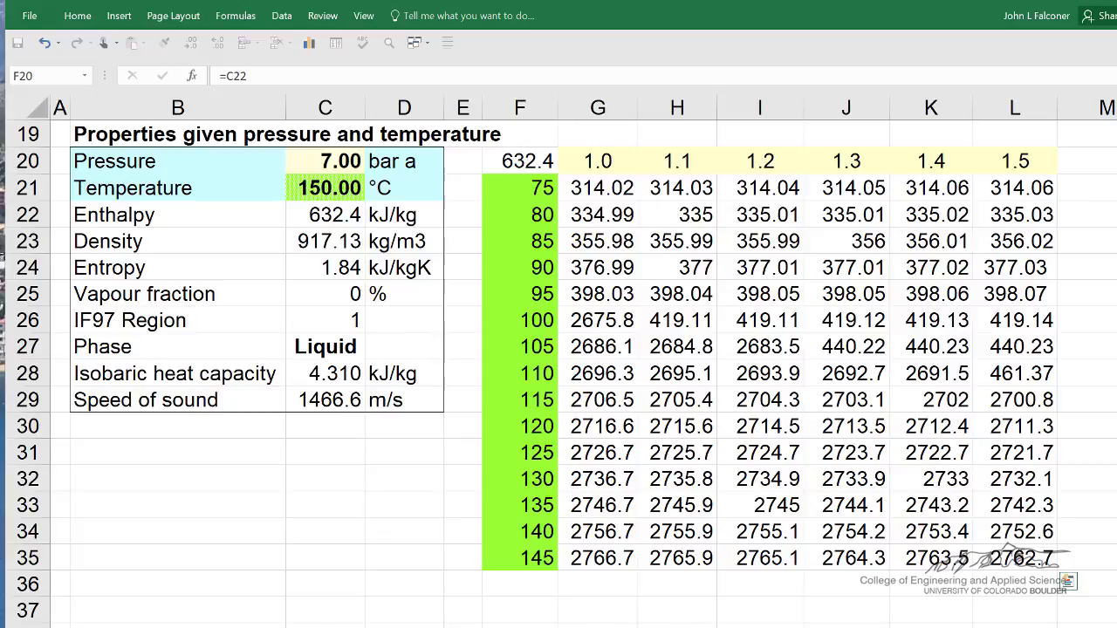
- Set the second and third pressure headings of the data table, H20 and I20, to 2 and 3
key(ctrl+a)
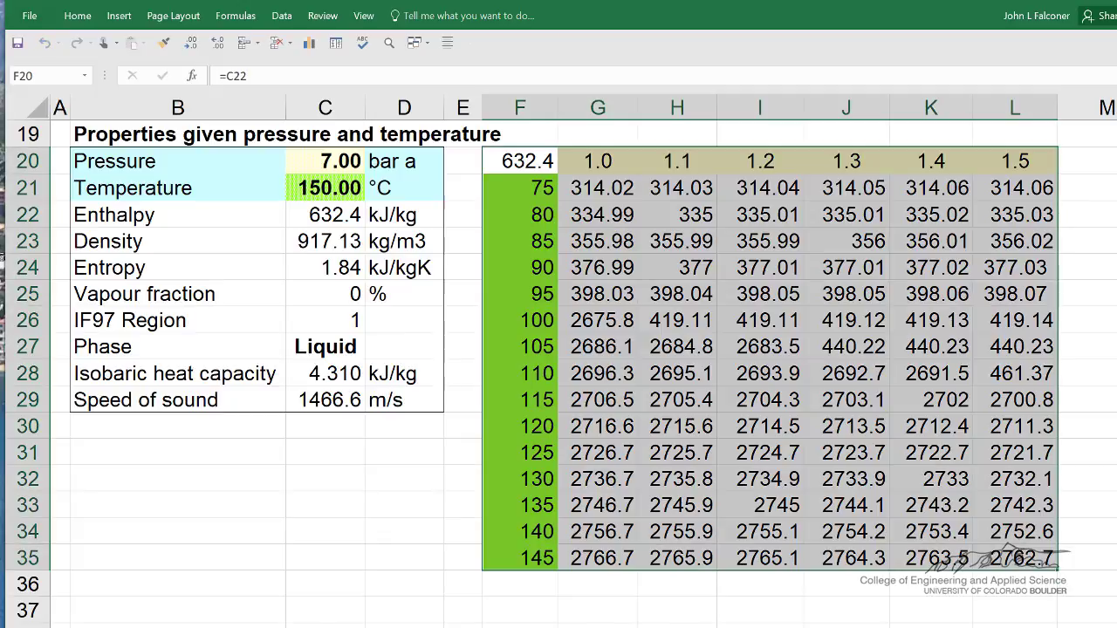
click(677, 161)
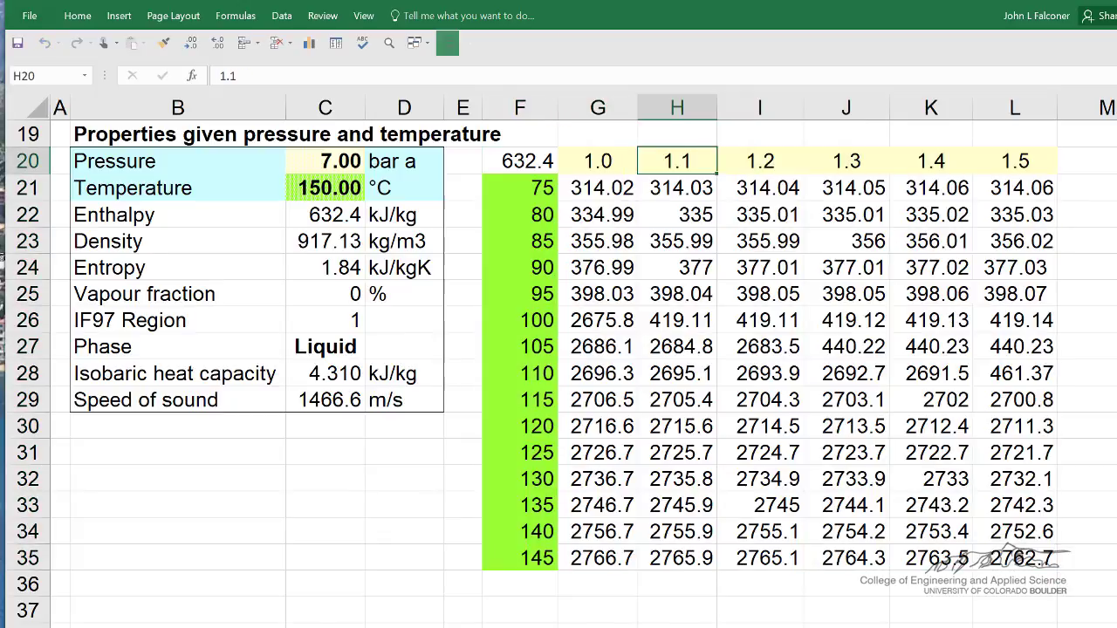
text(2)
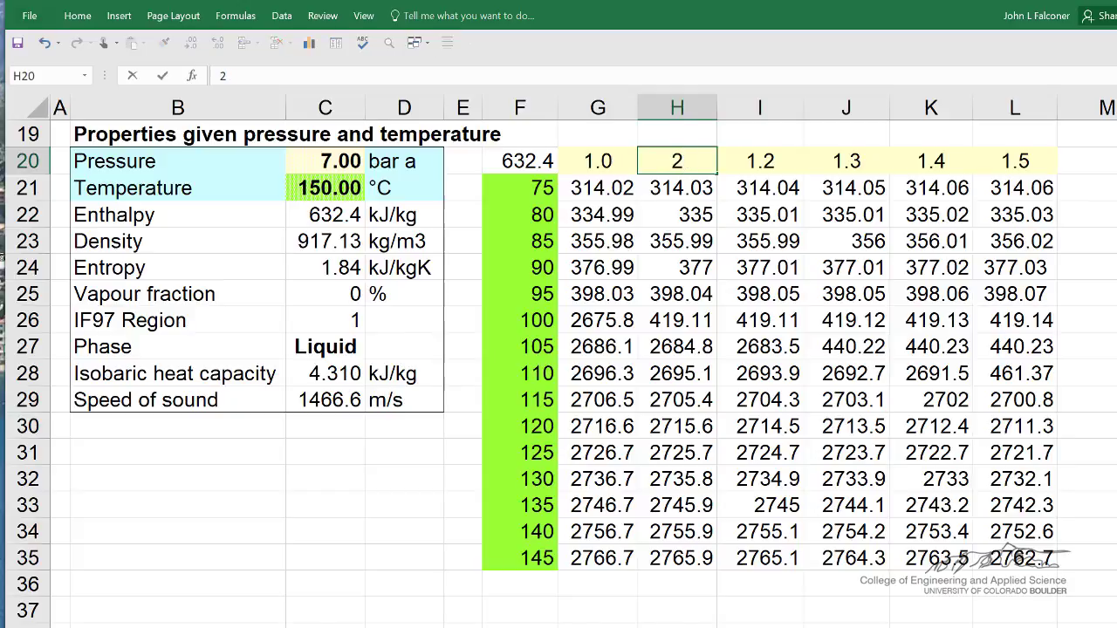
key(Tab)
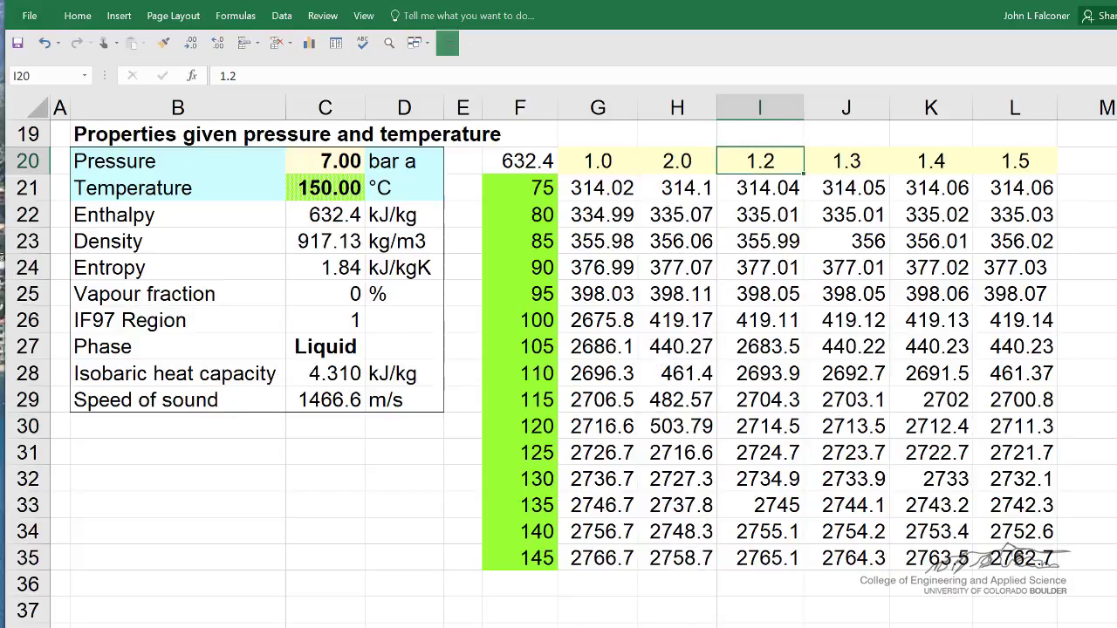
text(3)
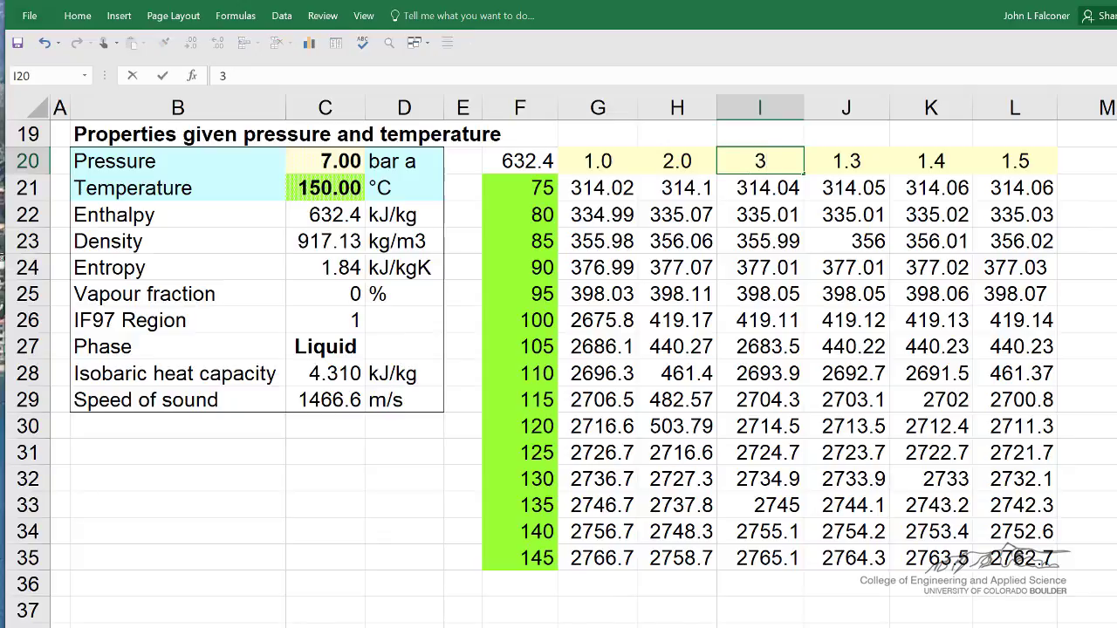
key(Tab)
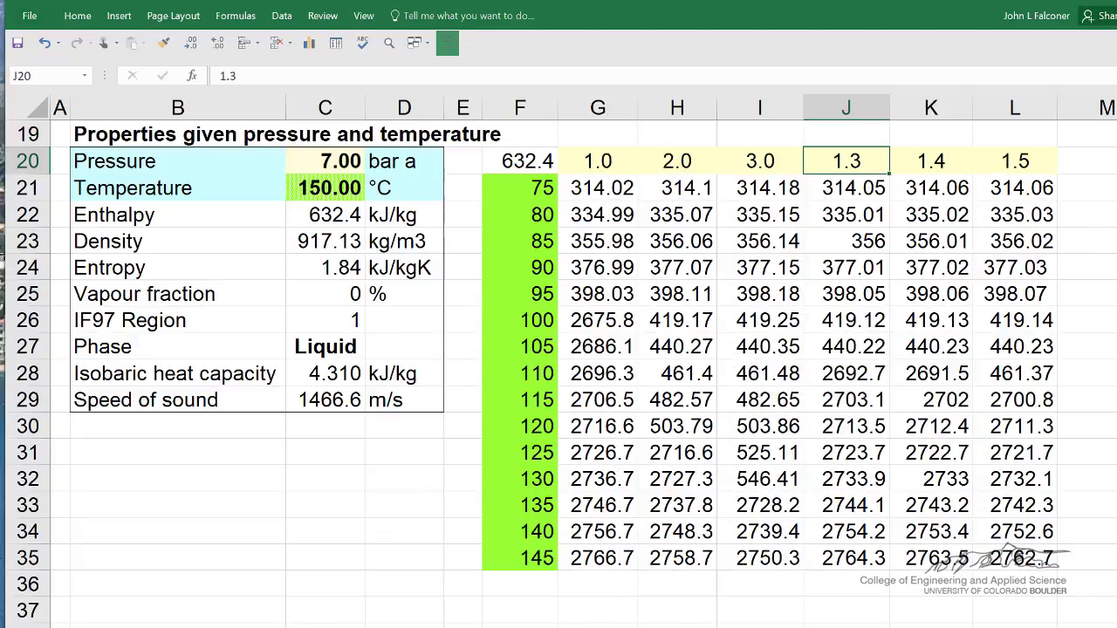